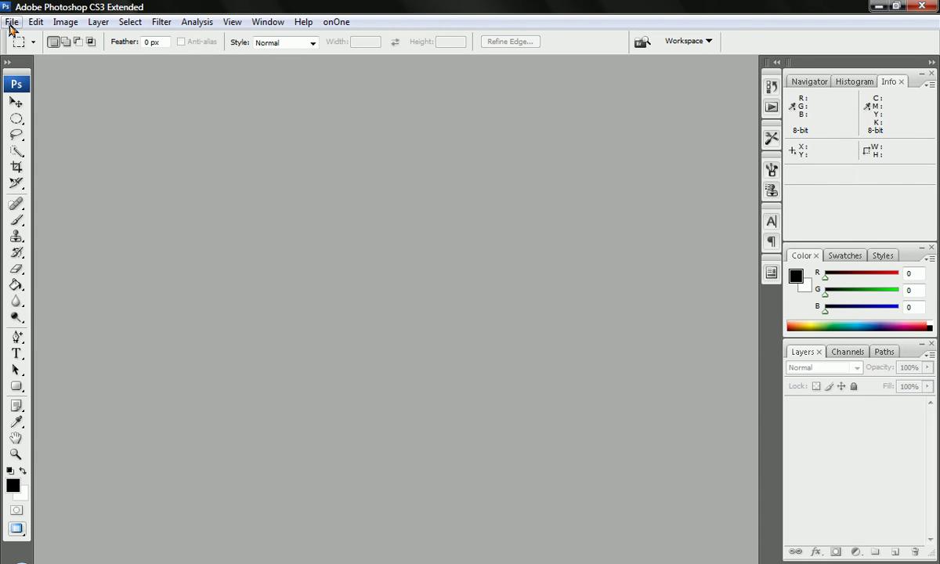
- Create a new 1280 × 800 pixel document at 300 pixels/inch
click(12, 22)
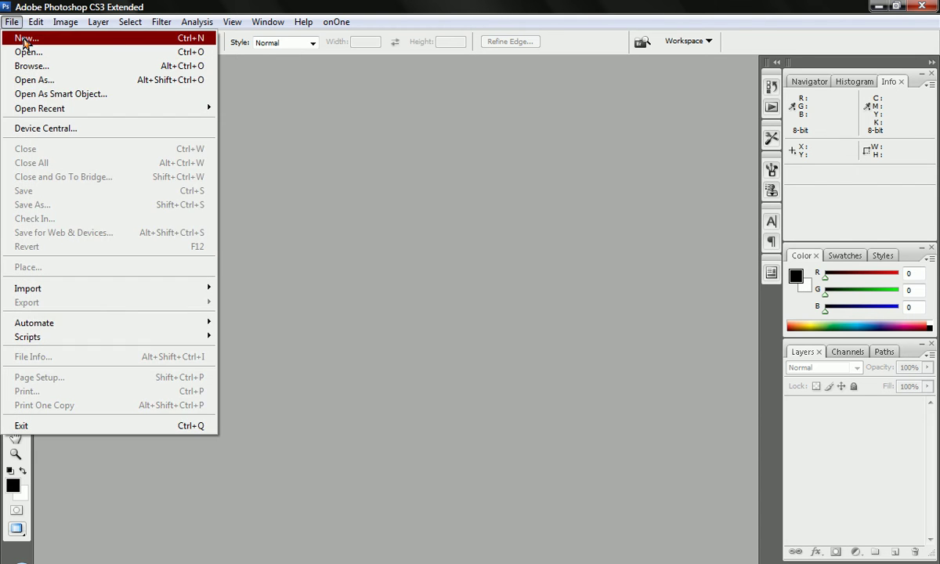
click(26, 40)
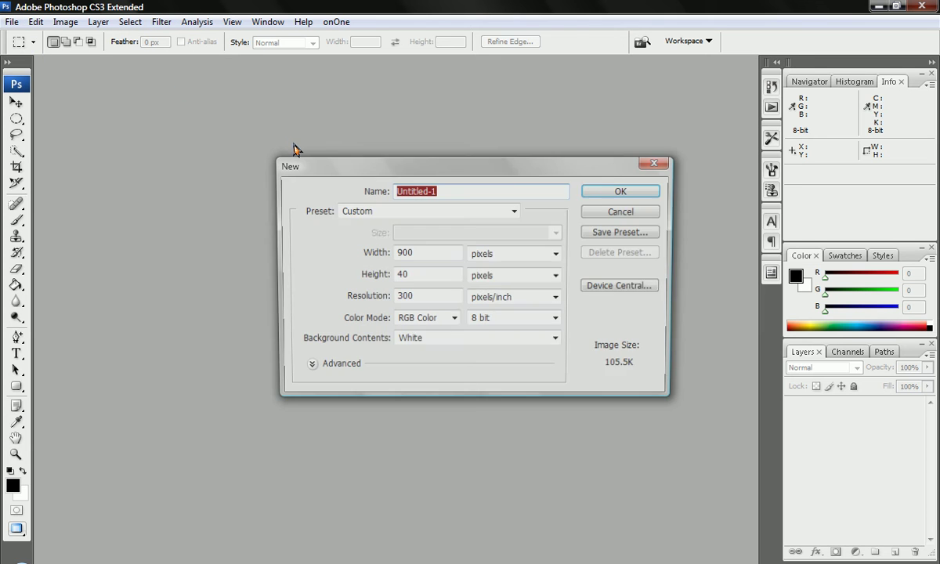
click(440, 256)
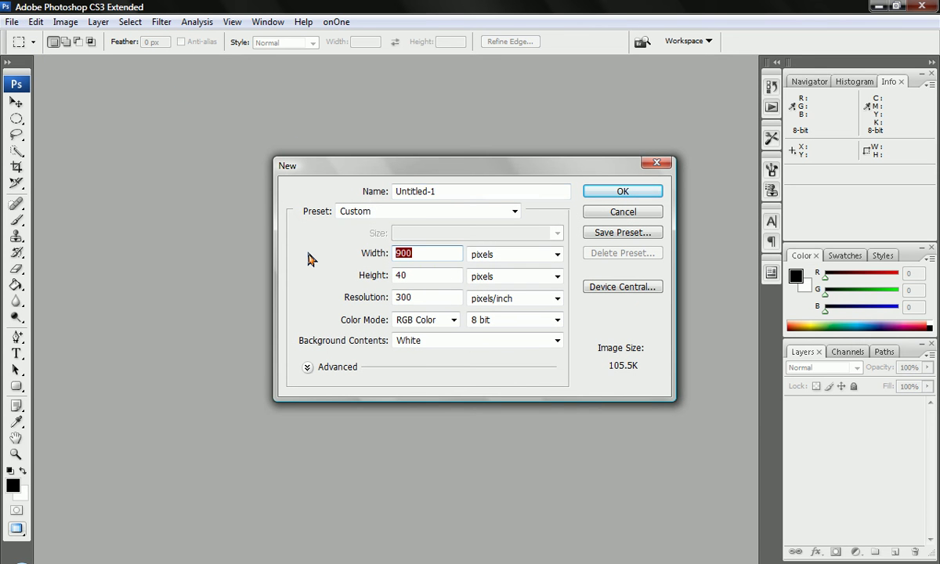
text(1280)
key(Tab)
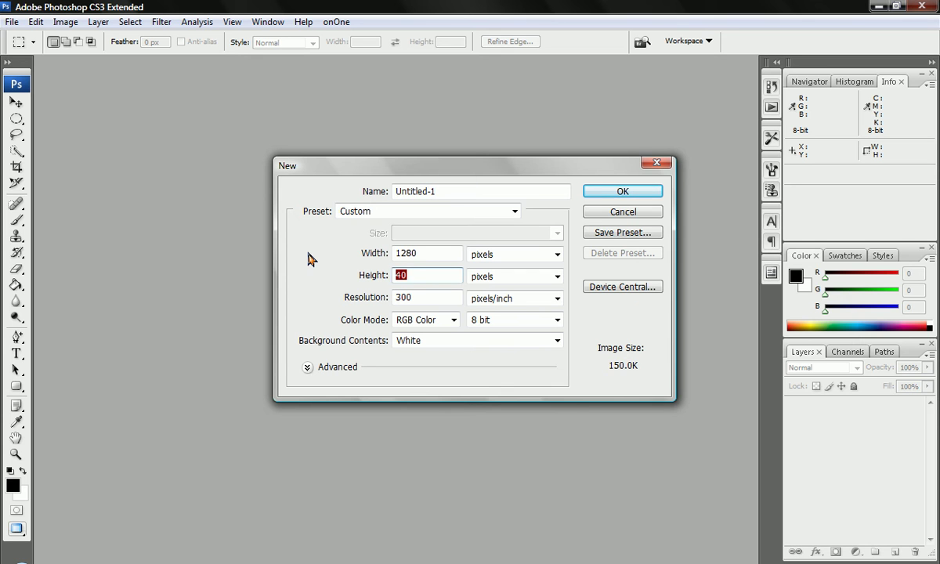
text(800)
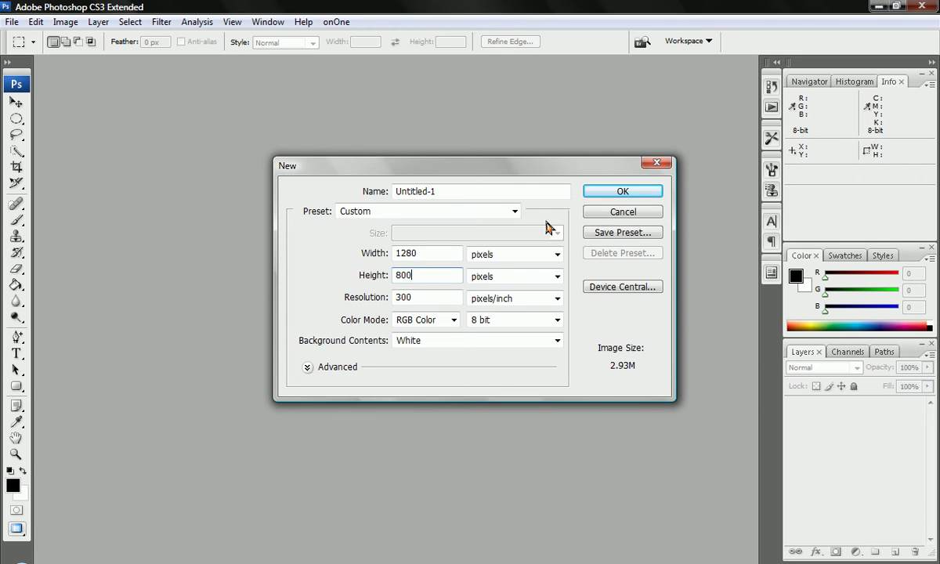
click(642, 195)
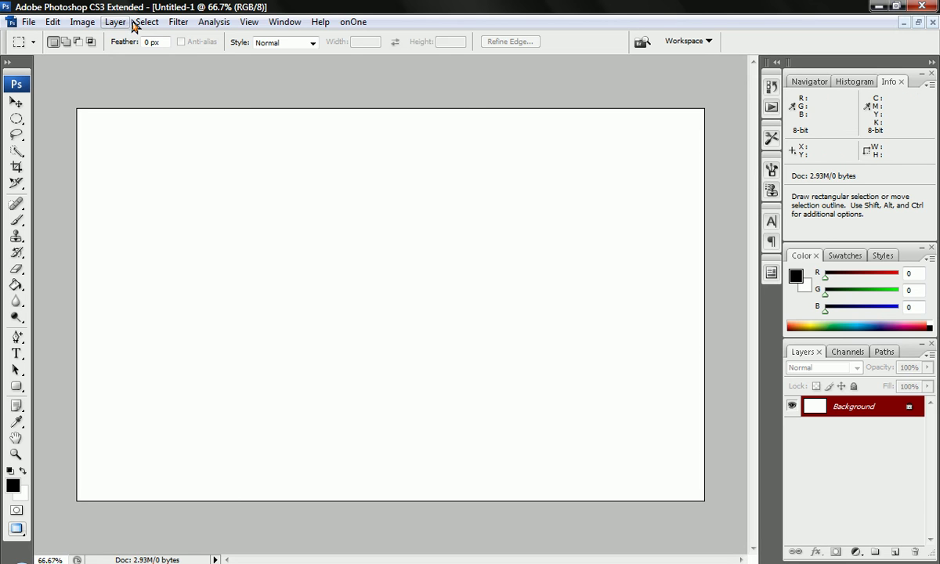
- Render a black-and-white Clouds texture across the Untitled-1 canvas
click(178, 22)
mouse_move(255, 280)
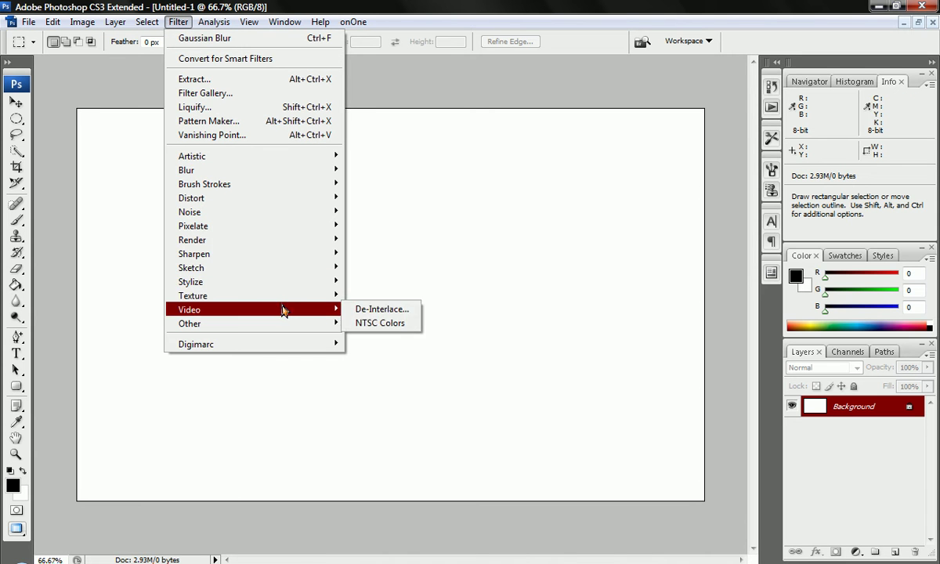
mouse_move(313, 239)
click(393, 242)
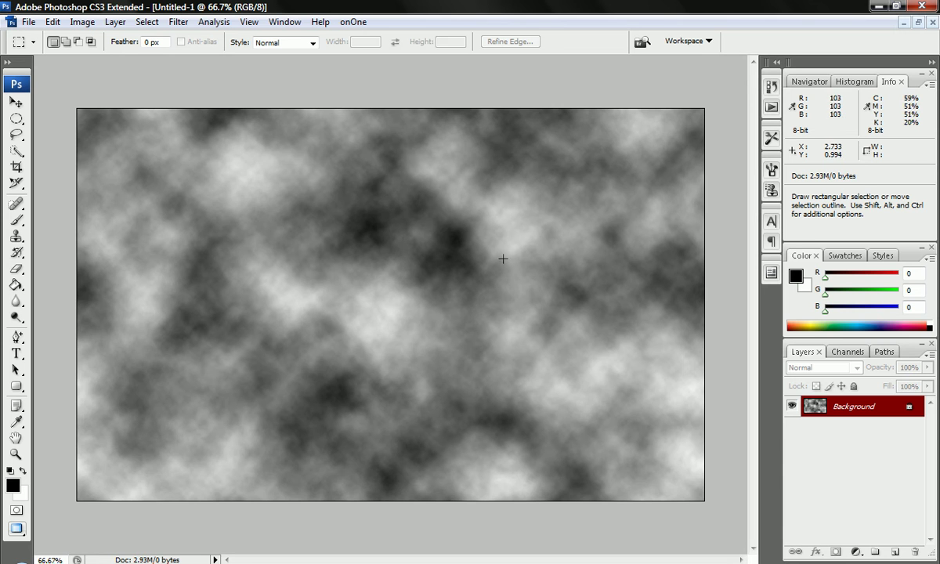
- Apply the Mezzotint filter with the Short strokes type to the clouds
click(180, 25)
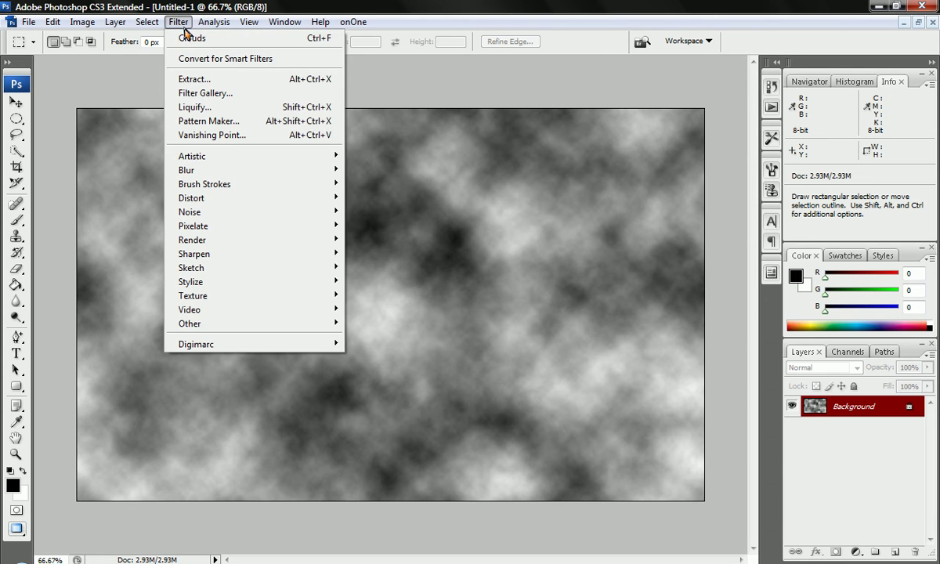
mouse_move(233, 172)
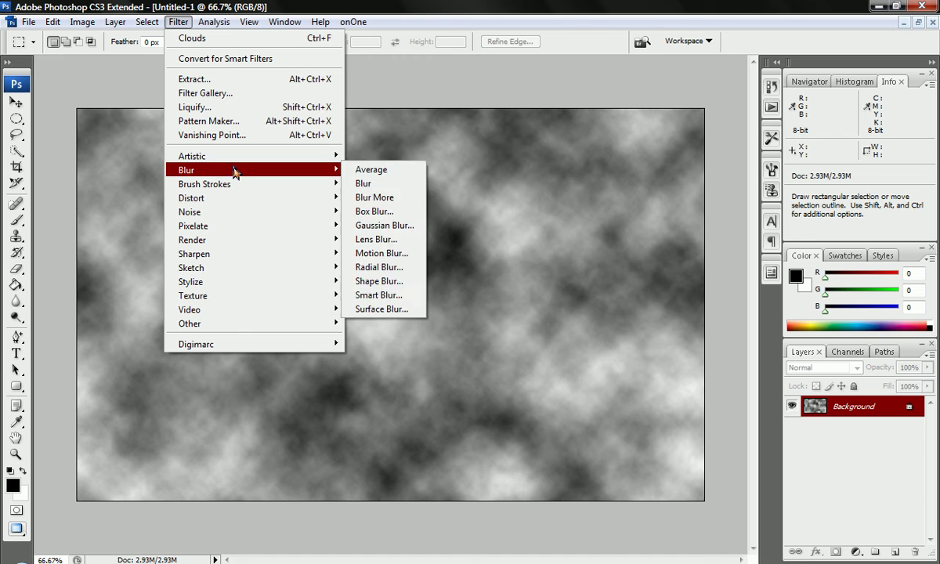
mouse_move(276, 232)
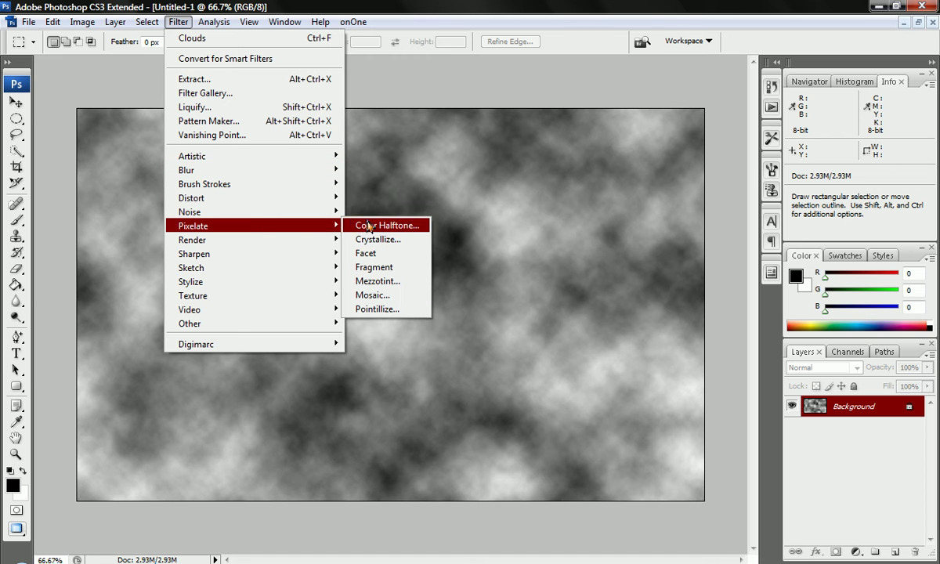
click(410, 282)
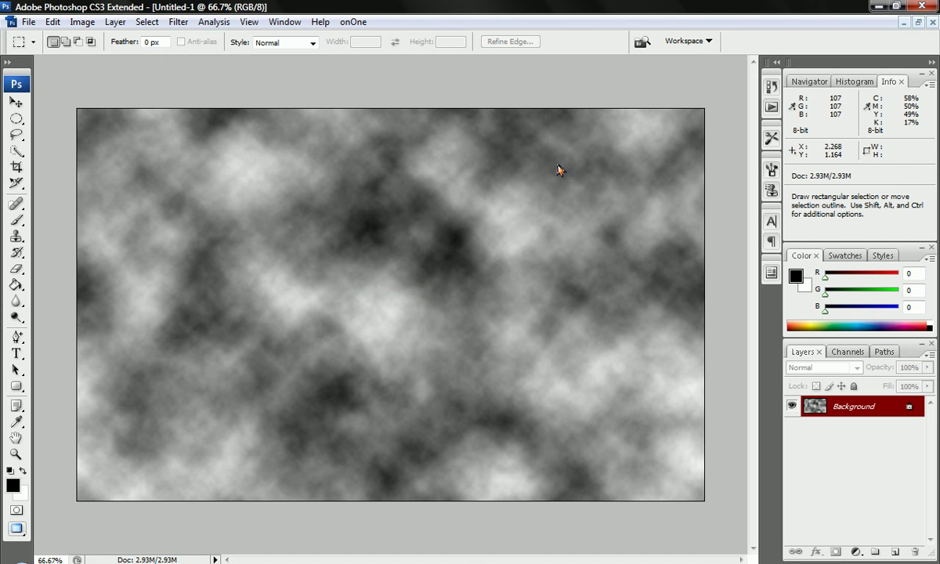
click(444, 308)
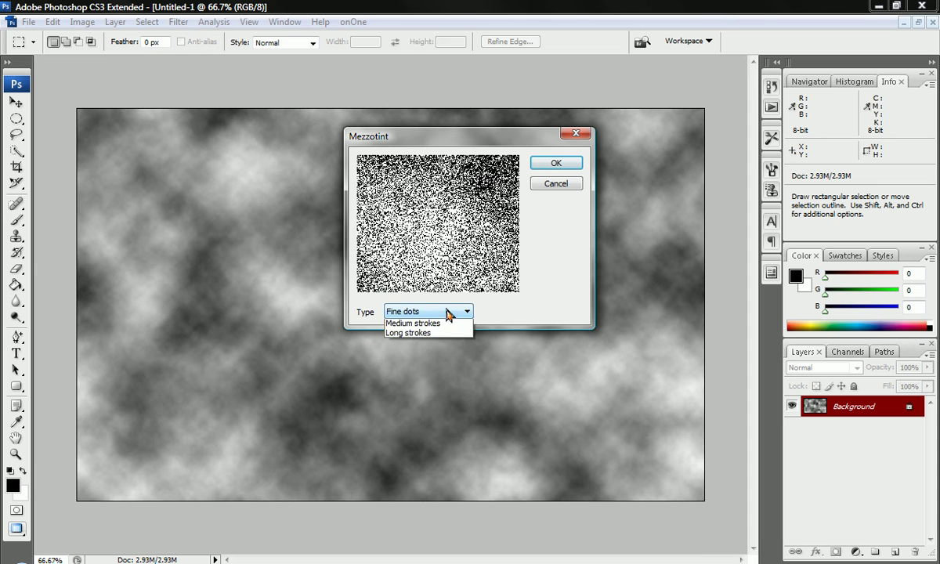
click(432, 391)
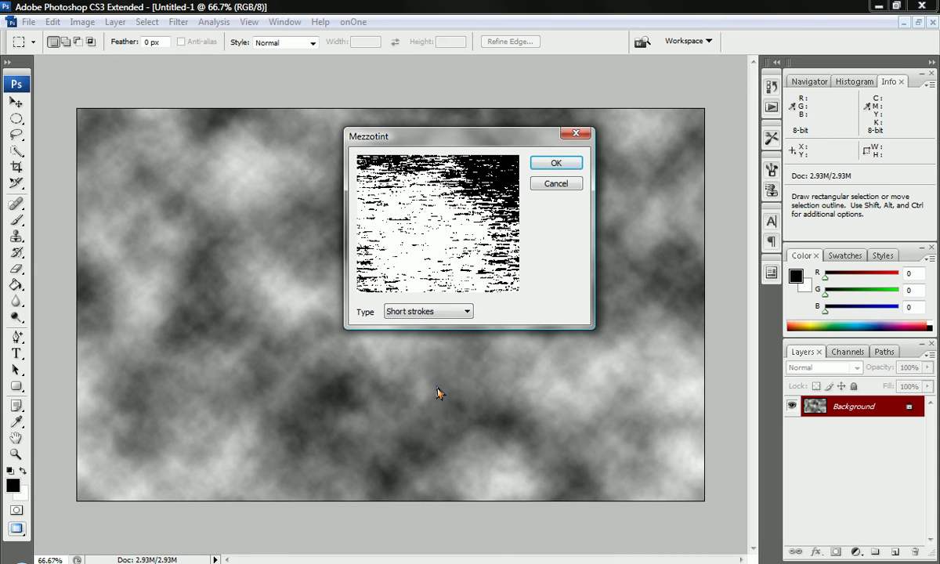
click(553, 163)
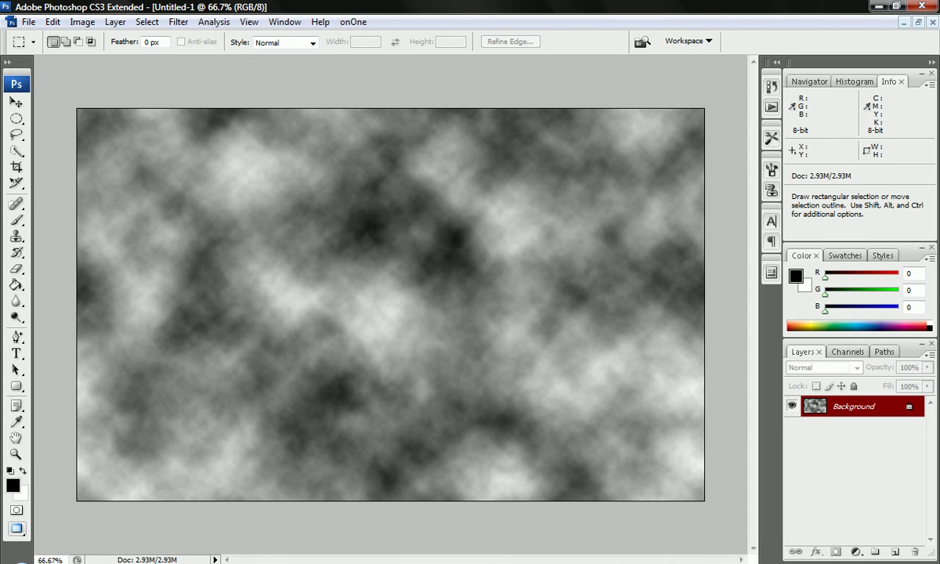
scroll(366, 294, up, 2)
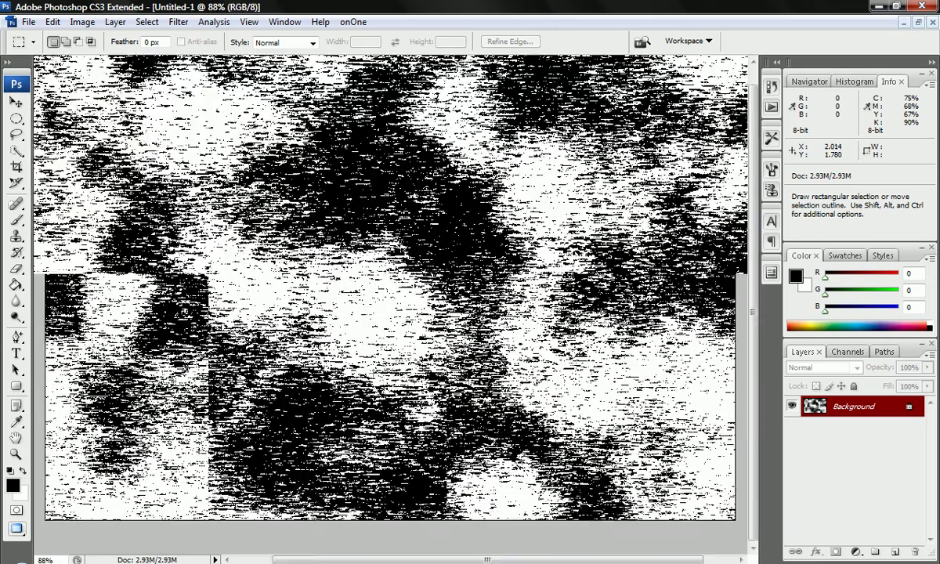
scroll(376, 274, down, 3)
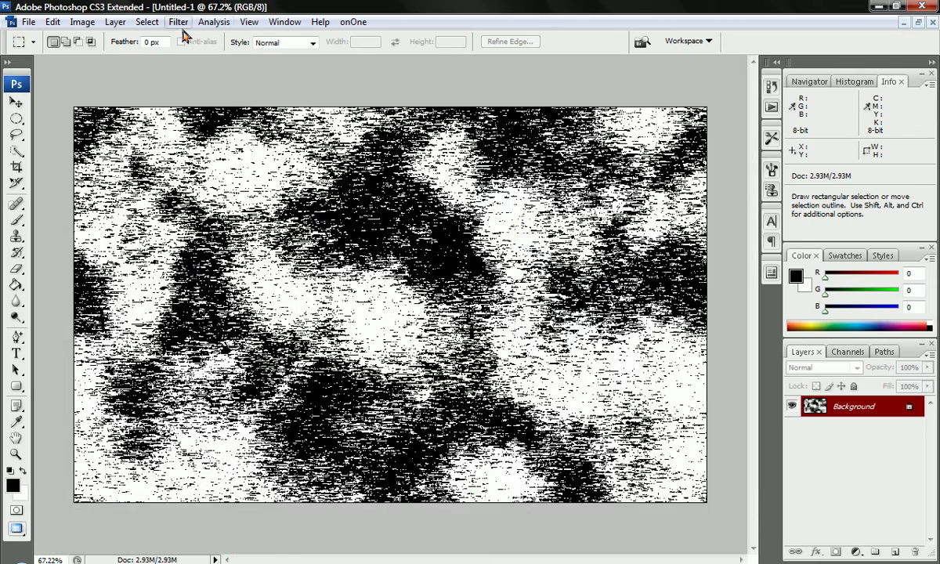
- Apply a Radial Blur with Zoom method, Best quality and amount 100
click(184, 25)
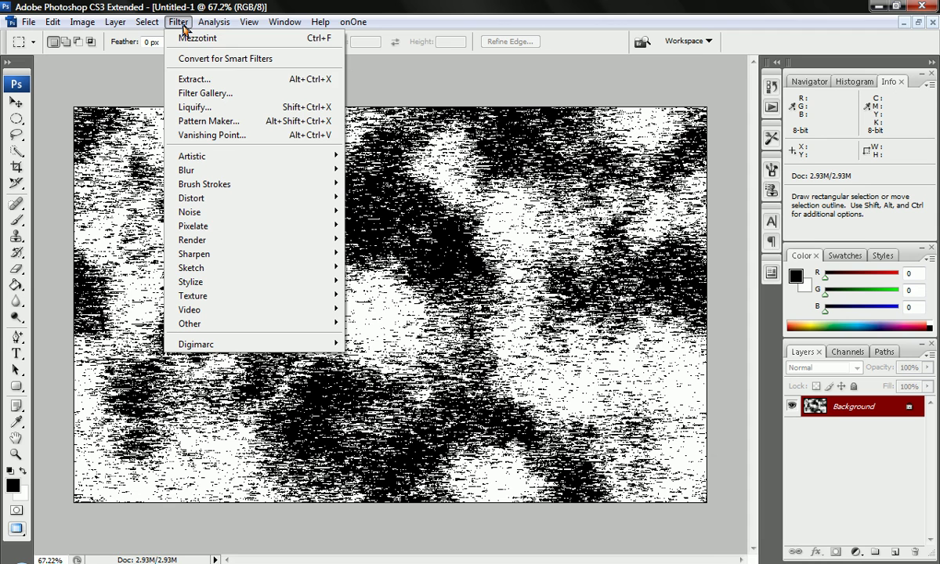
mouse_move(303, 216)
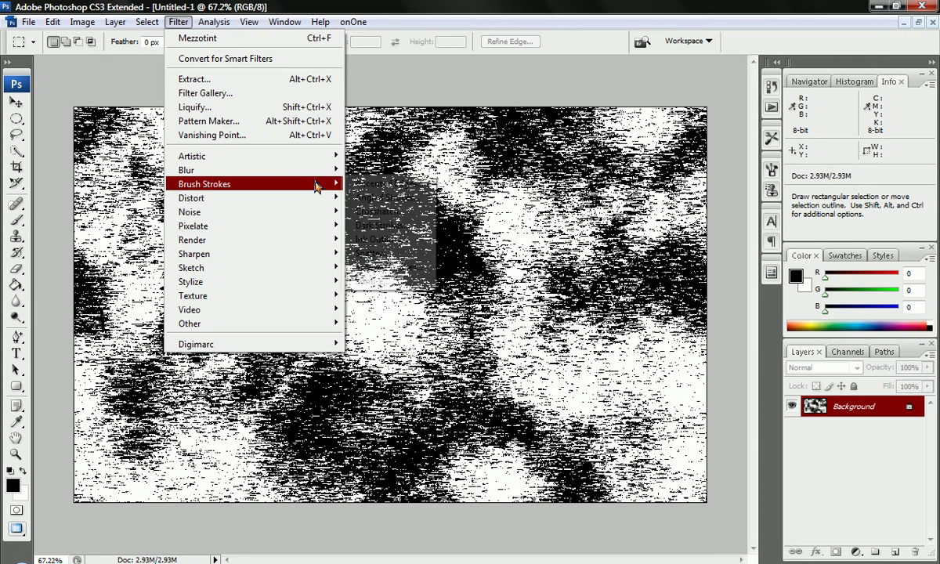
mouse_move(321, 171)
click(392, 268)
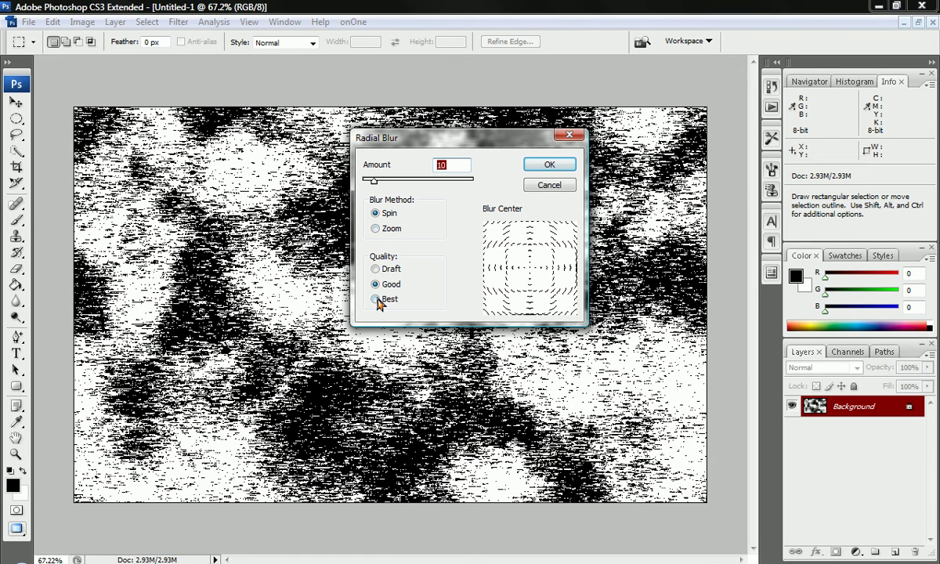
click(376, 300)
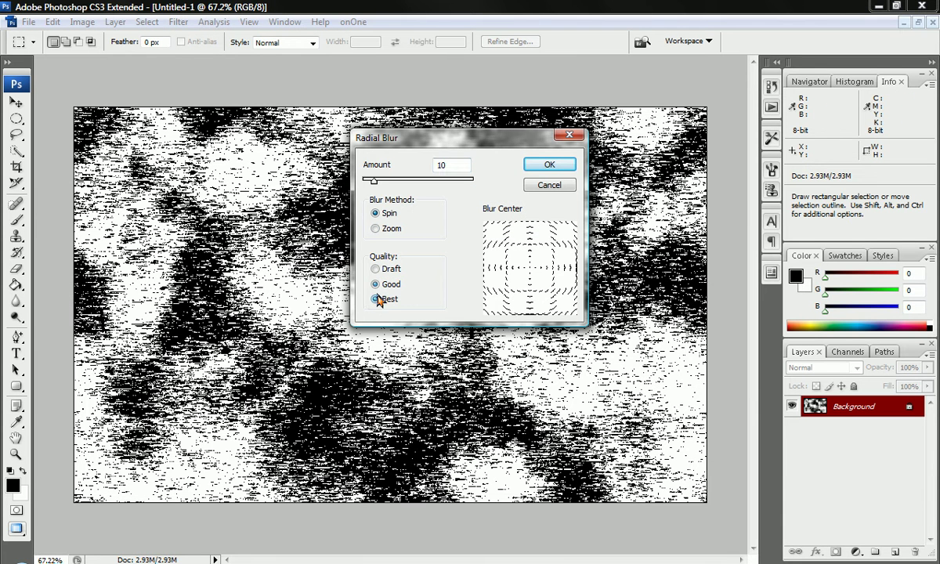
click(375, 228)
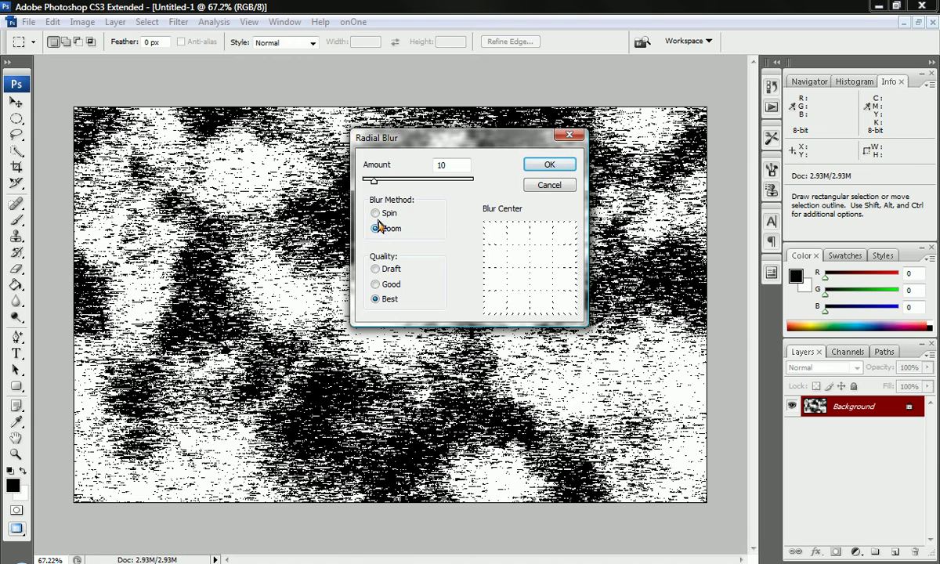
drag(374, 180, 479, 181)
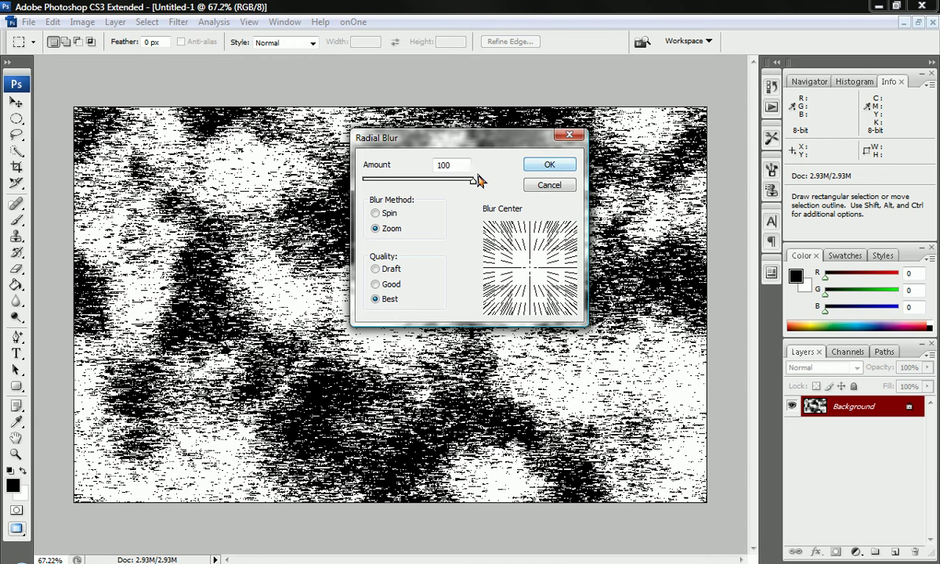
click(541, 166)
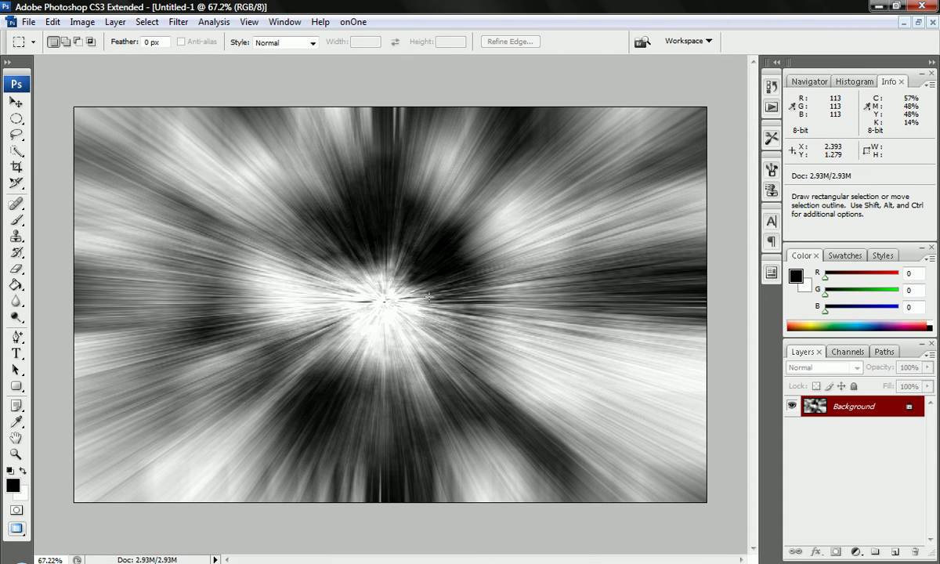
- Duplicate the Background layer and make the Background copy layer active
drag(817, 407, 897, 553)
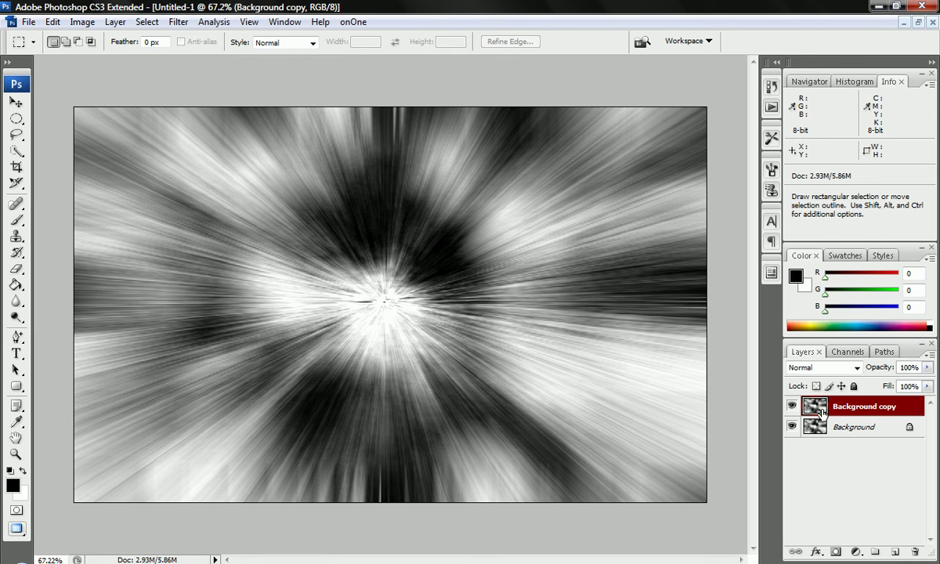
key(alt+bracketleft)
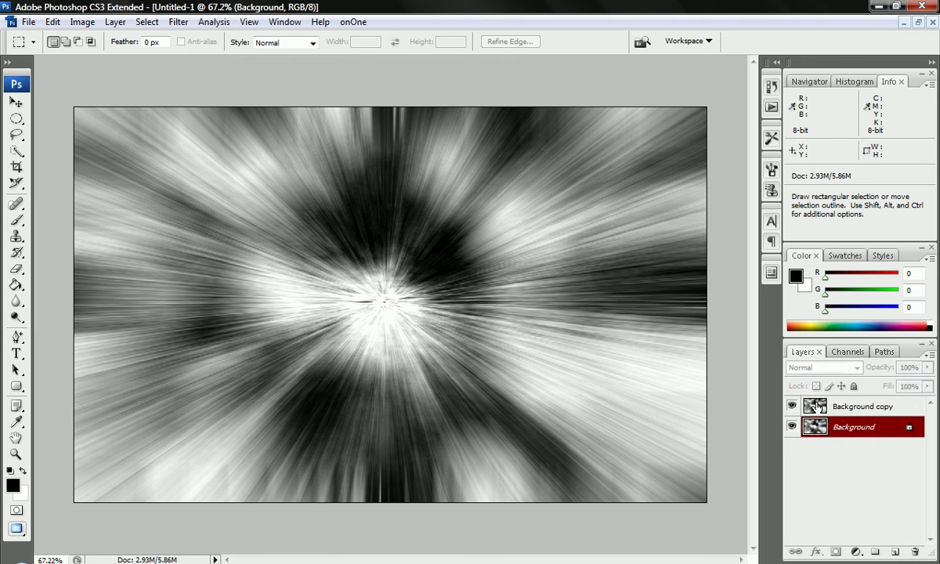
click(817, 407)
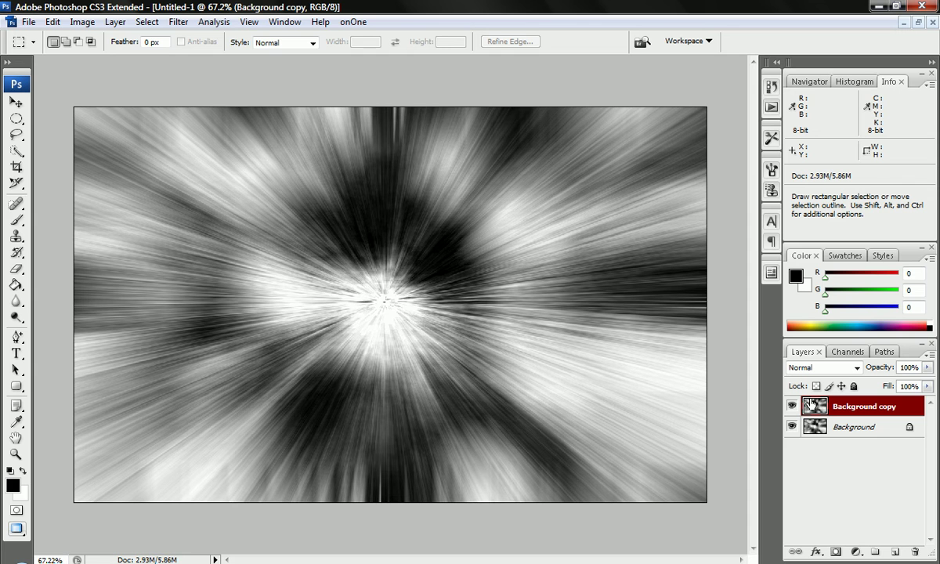
- Apply a Twirl distortion with a 75° angle to the Background copy layer
click(178, 22)
mouse_move(283, 203)
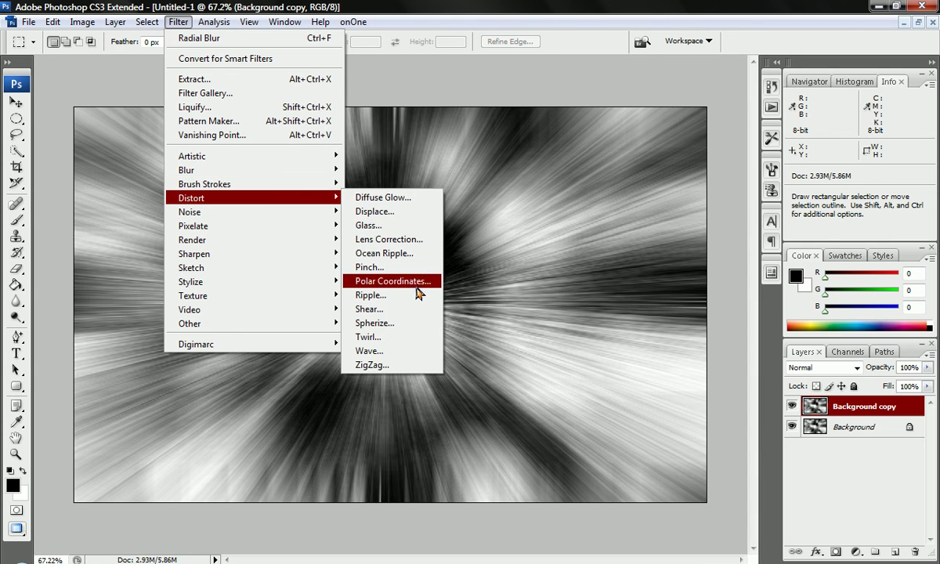
click(409, 337)
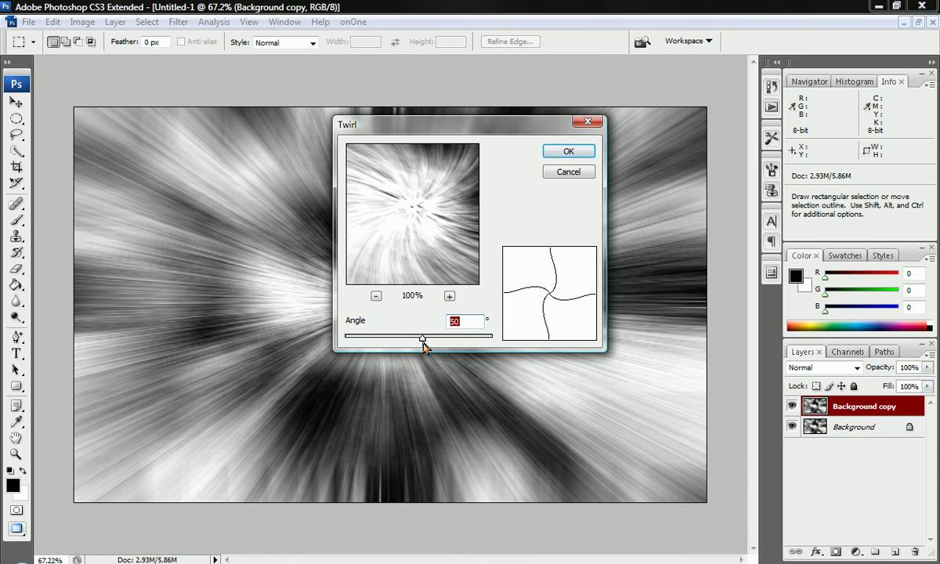
drag(424, 343, 426, 343)
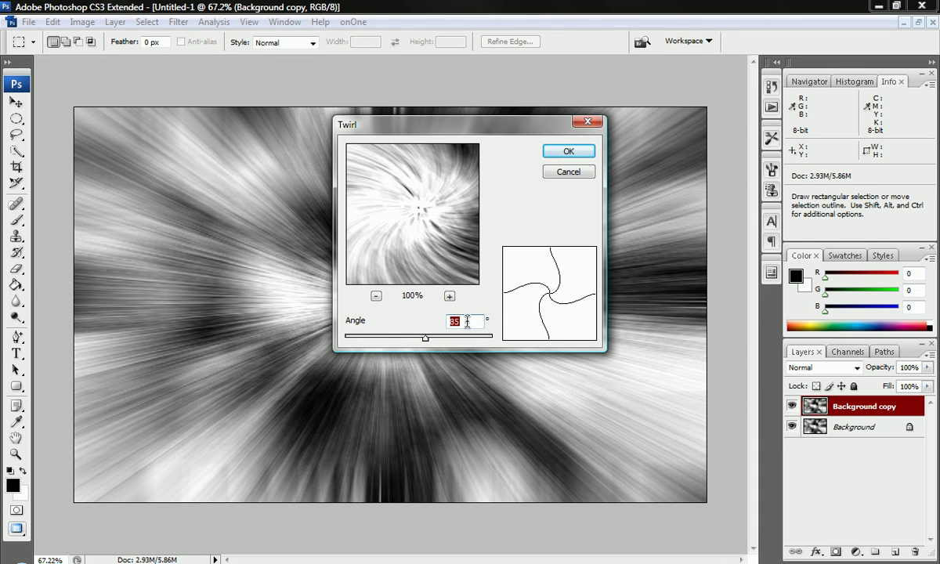
text(75)
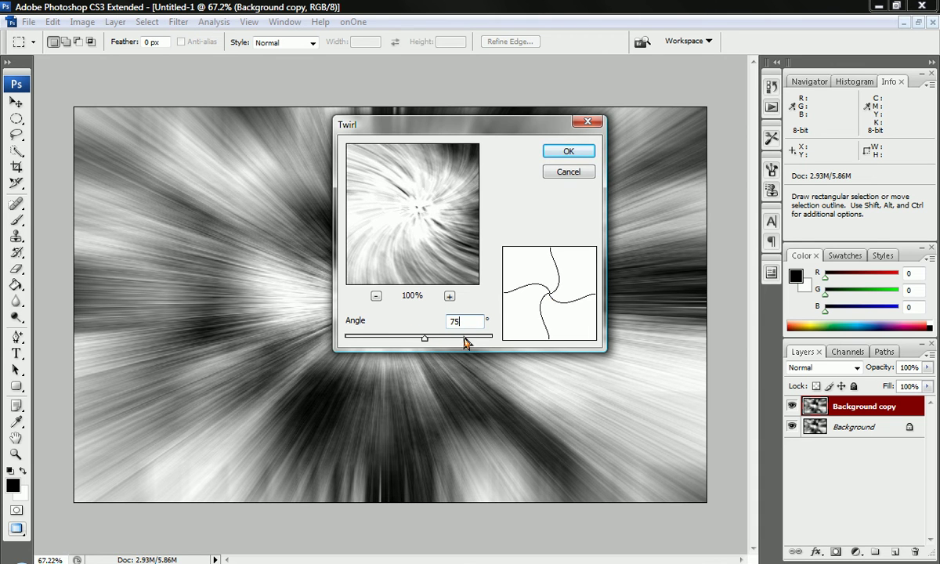
click(557, 152)
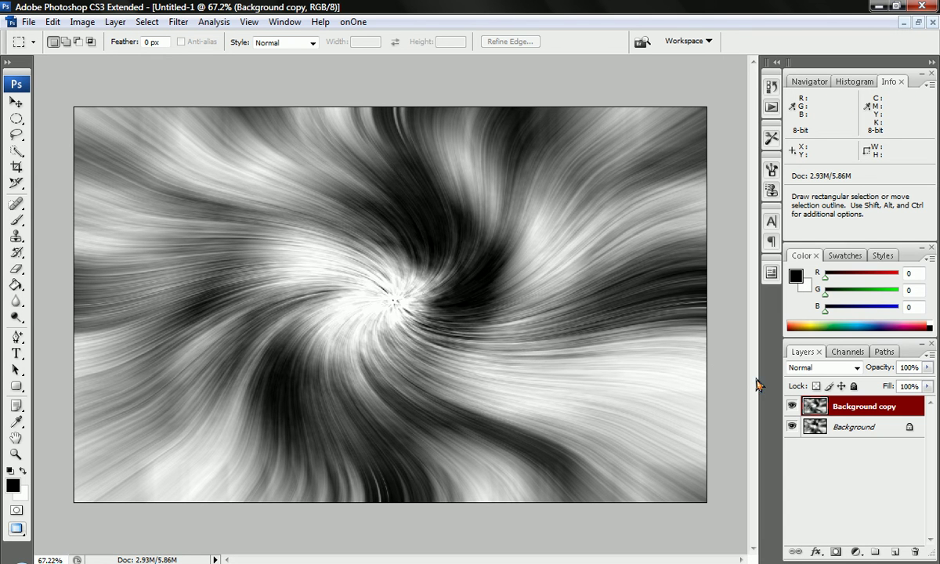
- Set Background copy to Screen mode and colorize it blue: Hue 218, Saturation 45
click(827, 368)
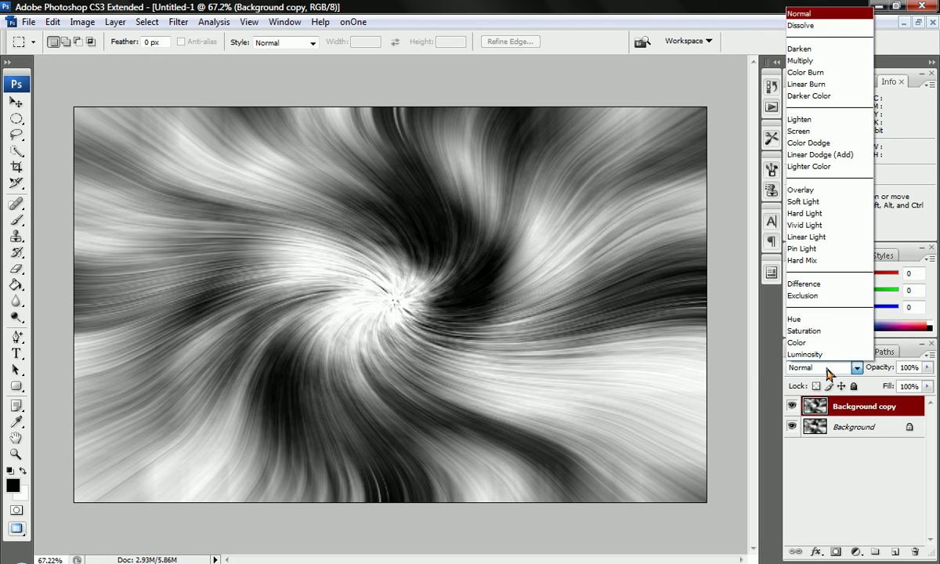
click(818, 132)
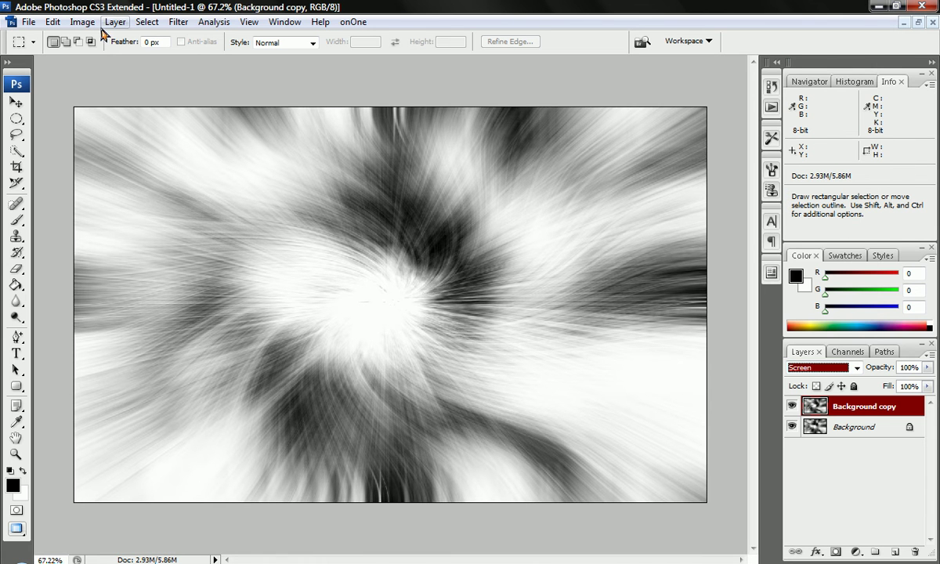
key(ctrl)
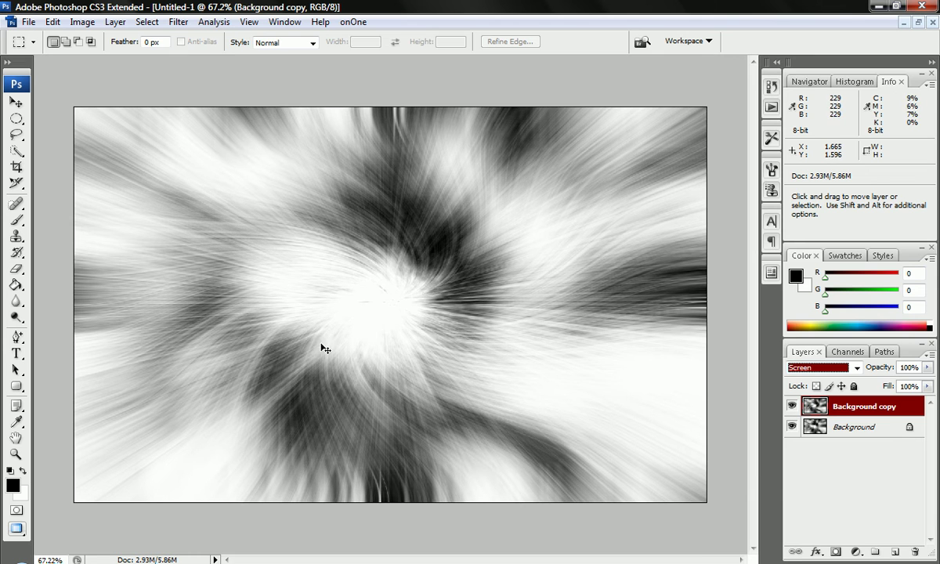
key(ctrl+u)
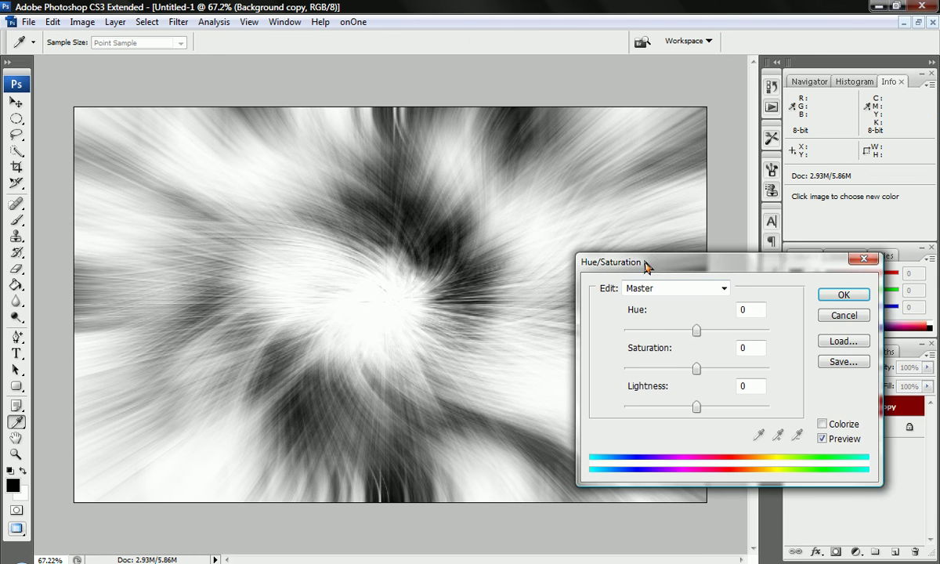
drag(647, 266, 577, 218)
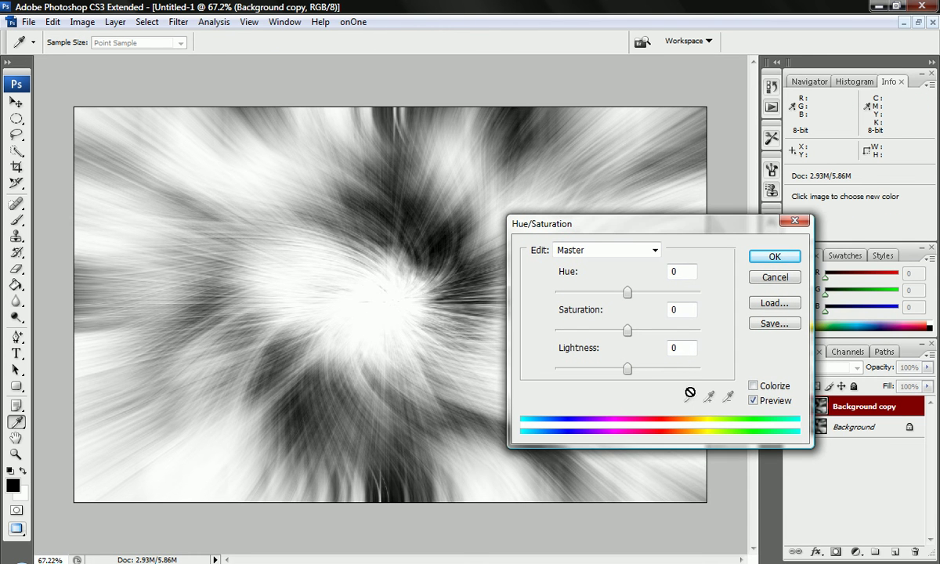
click(754, 386)
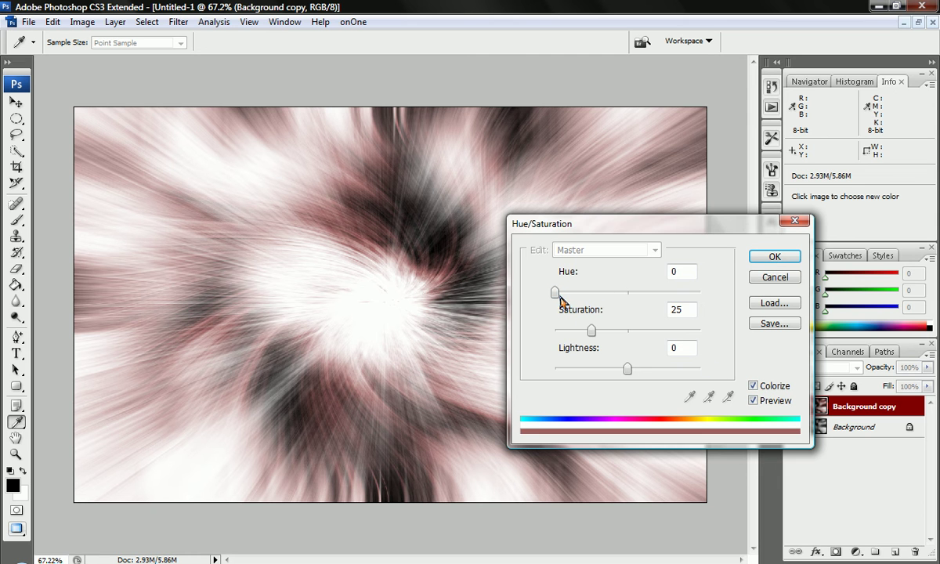
drag(592, 339, 621, 335)
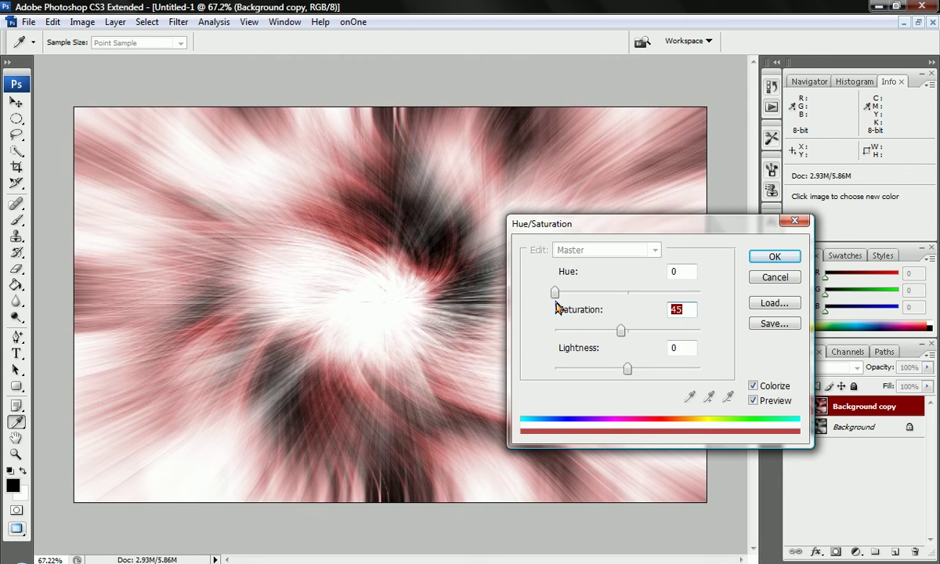
drag(555, 293, 647, 313)
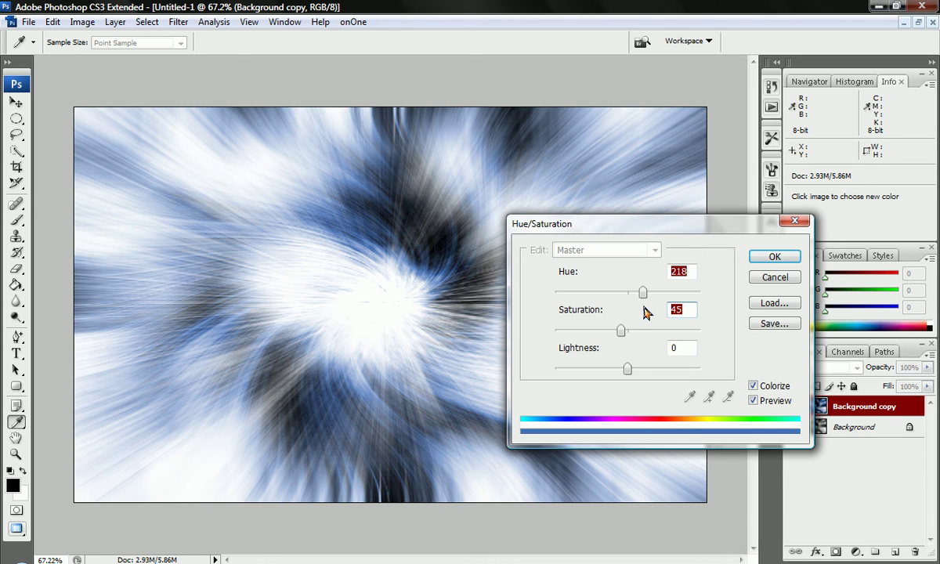
click(774, 258)
key(m)
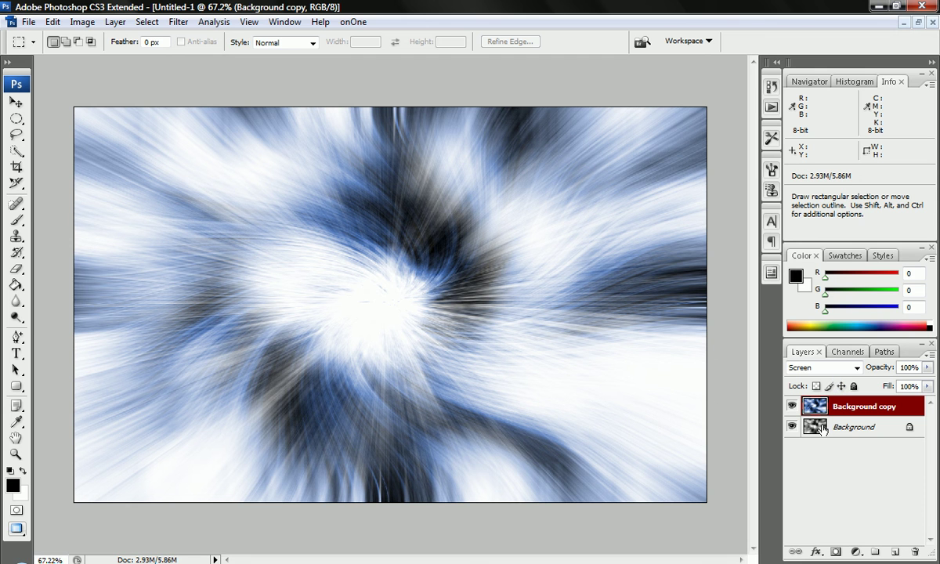
- Select the Background layer and apply a Twirl with angle -75°
click(823, 429)
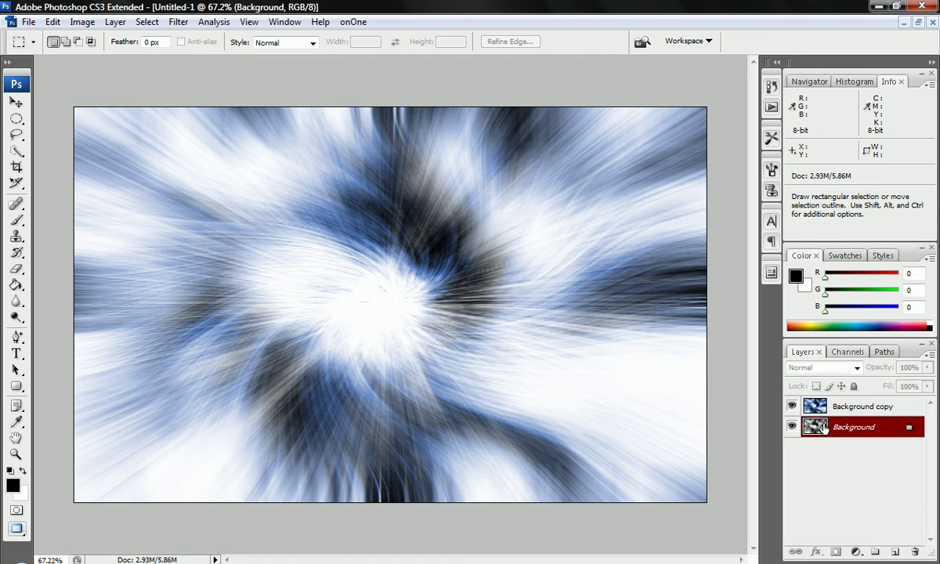
click(179, 22)
mouse_move(270, 185)
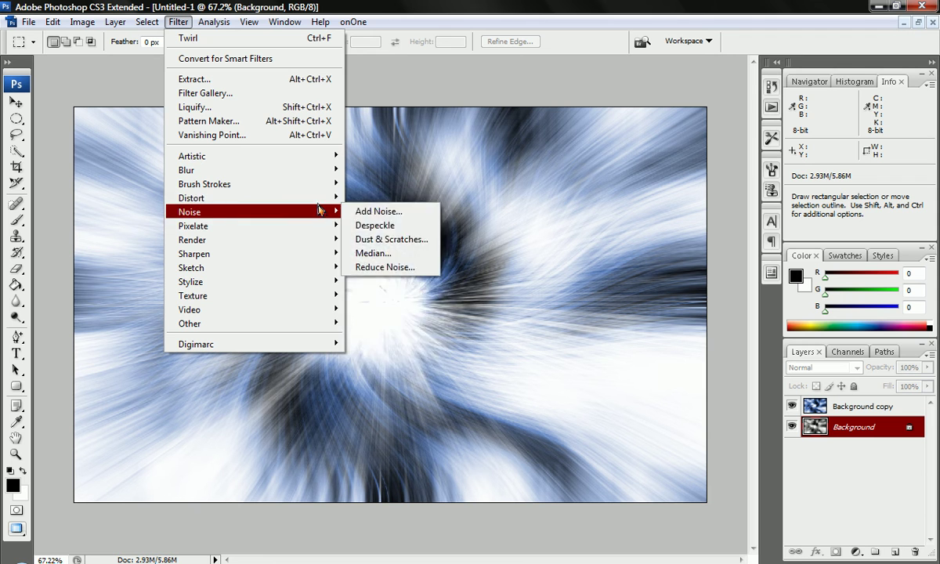
mouse_move(329, 198)
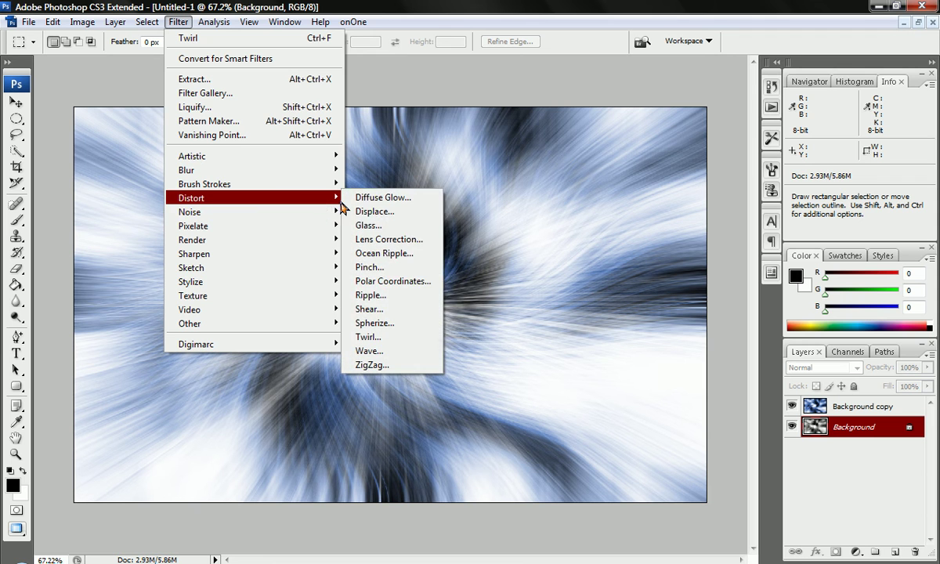
click(391, 337)
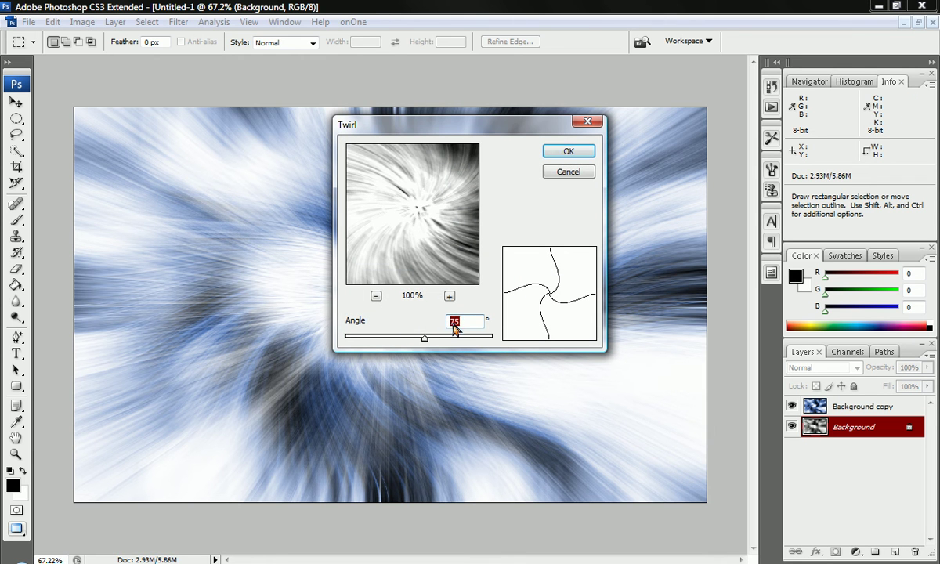
click(452, 321)
text(-)
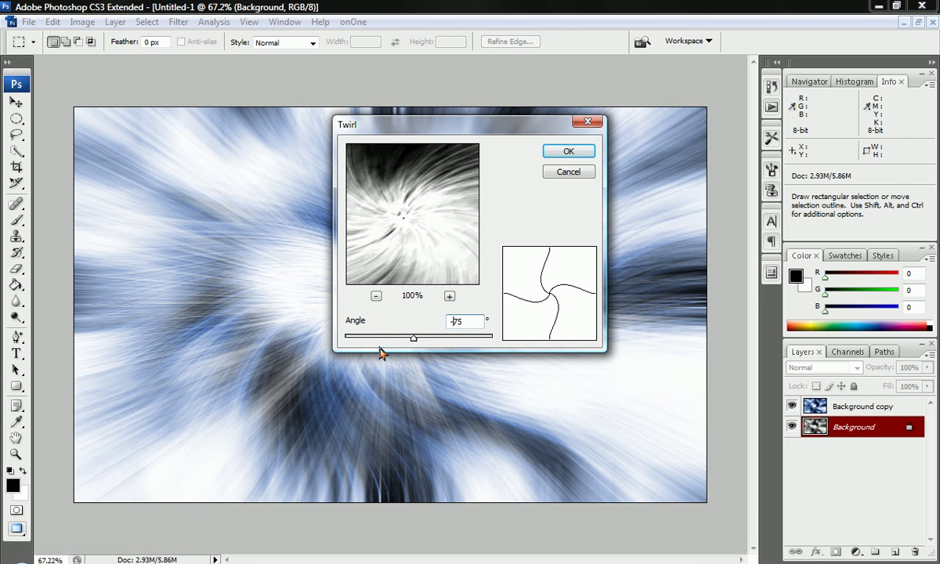
click(575, 158)
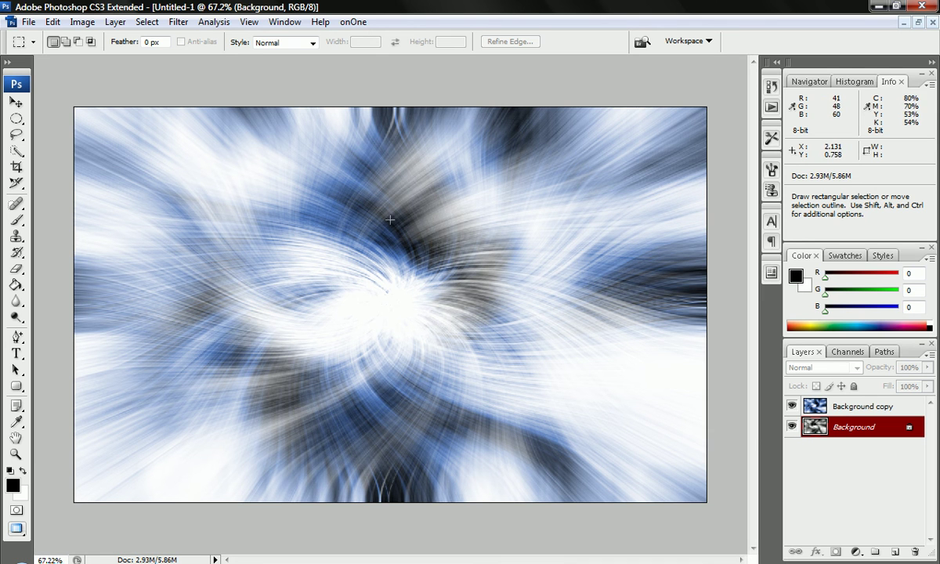
- Colorize the Background layer red with Hue 0 and Saturation 66
key(ctrl+u)
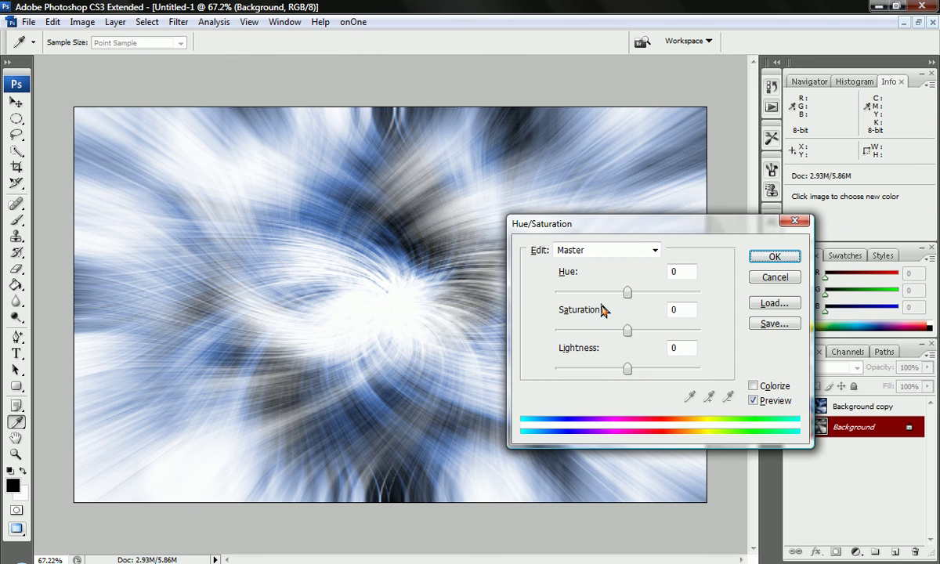
click(753, 386)
click(556, 296)
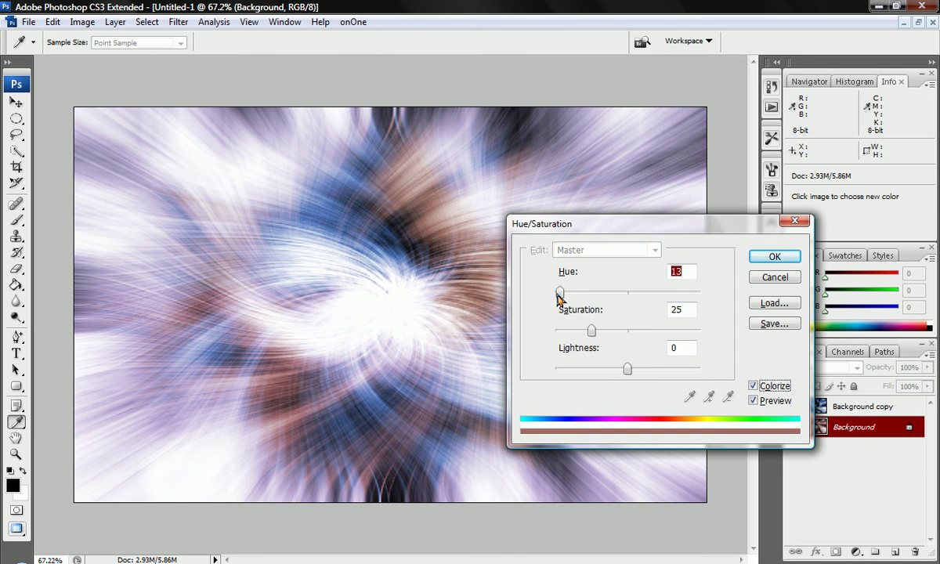
drag(592, 330, 652, 335)
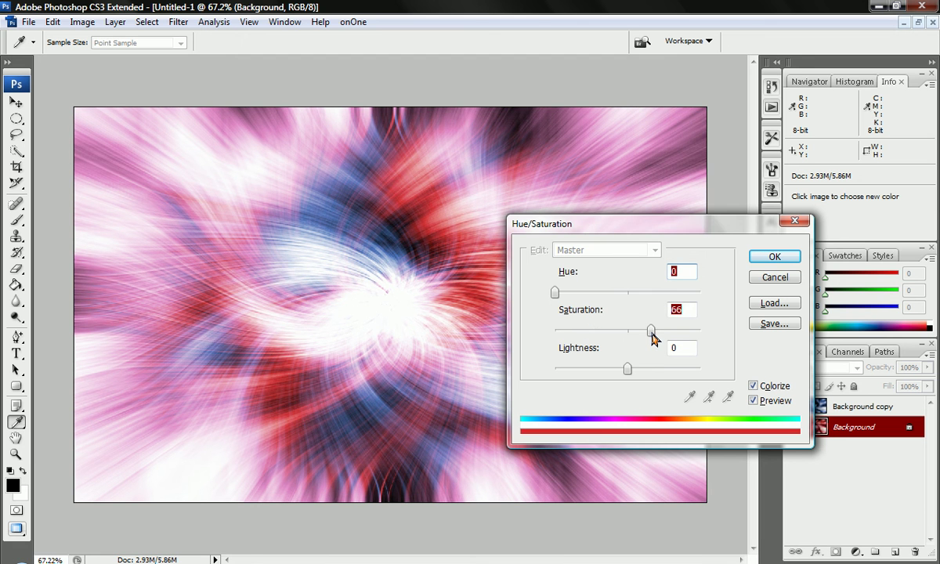
click(772, 257)
key(m)
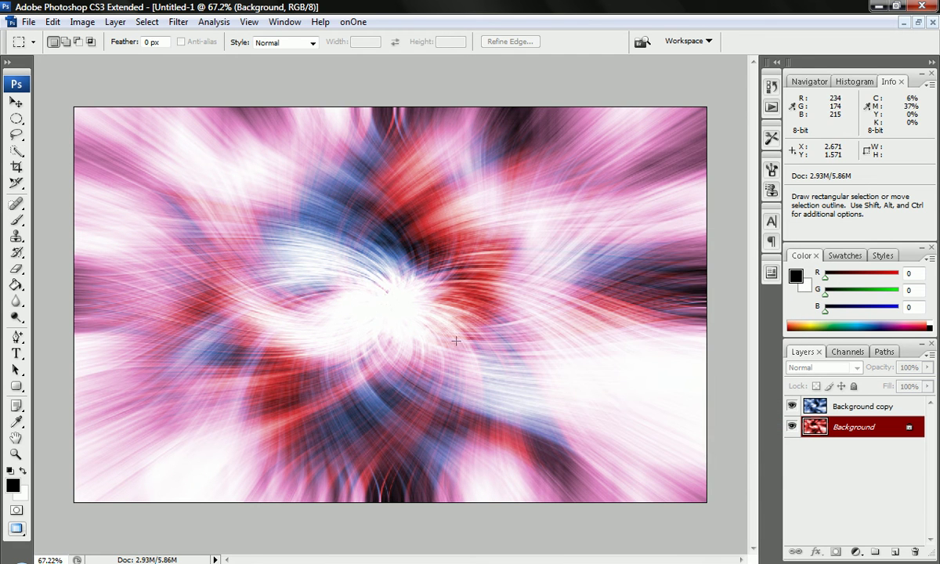
key(ctrl+0)
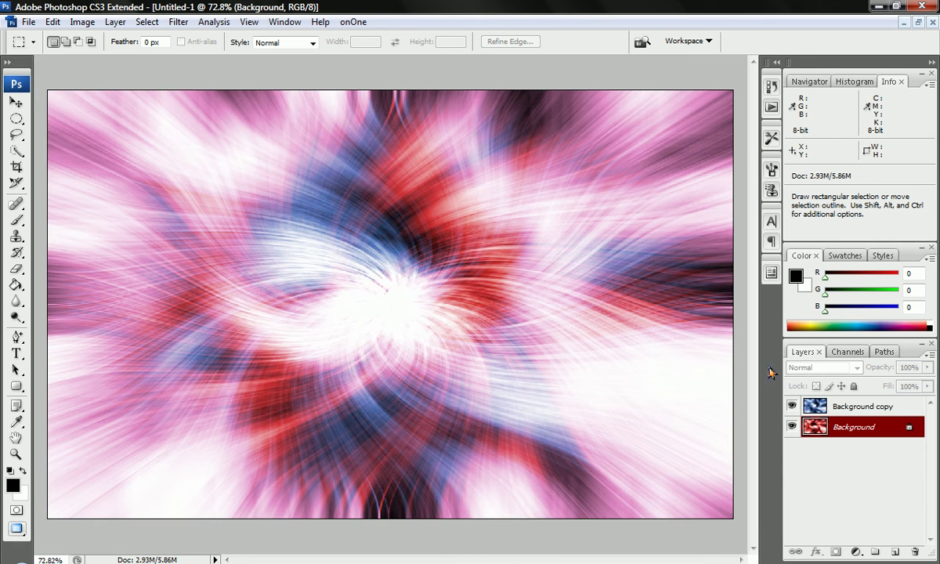
click(820, 409)
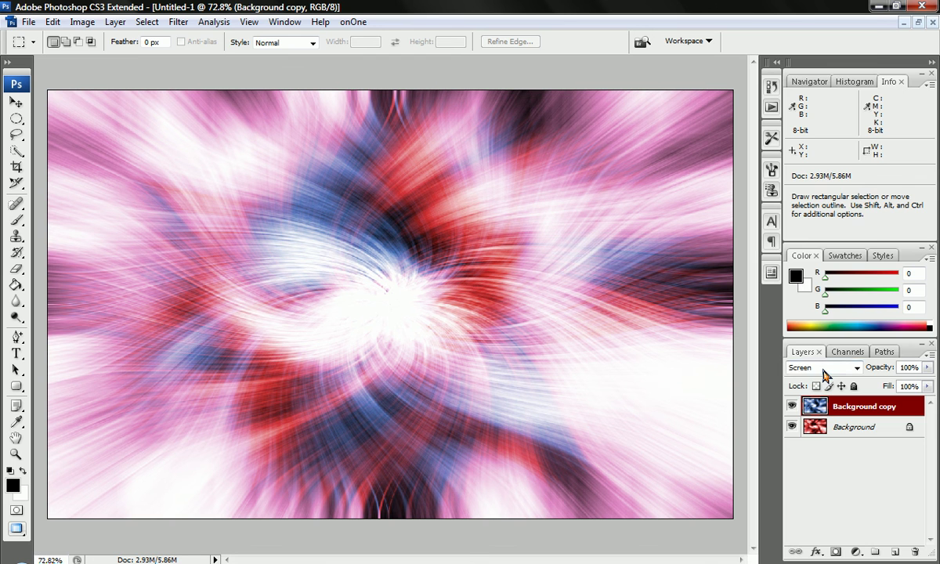
click(825, 367)
click(807, 201)
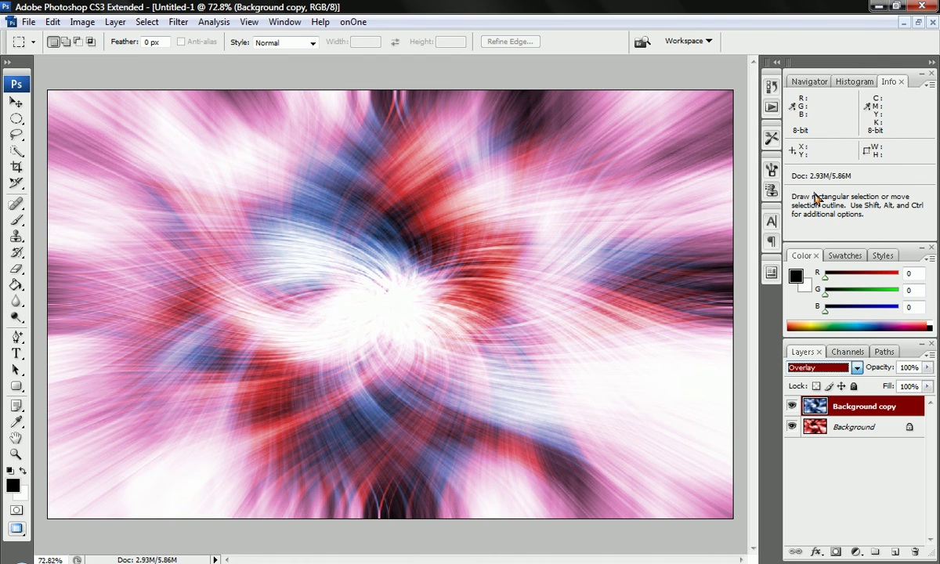
key(shift+plus)
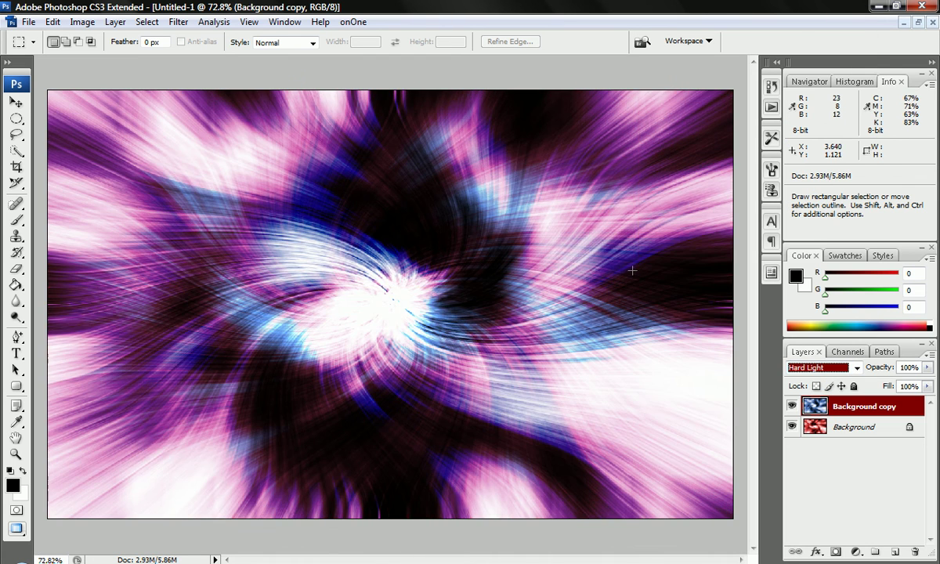
key(shift+minus)
key(shift+minus)
key(shift+minus)
key(shift+minus)
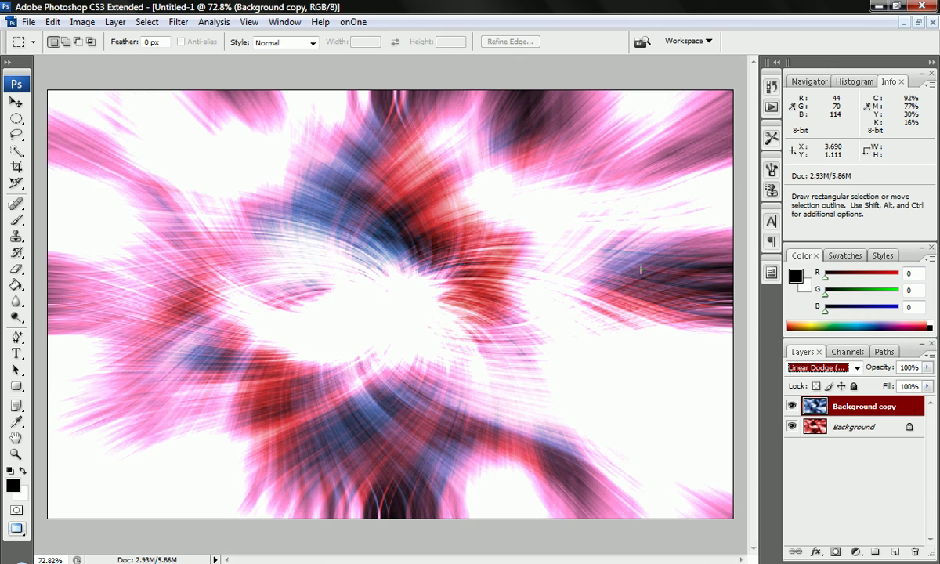
key(shift+minus)
key(shift+minus)
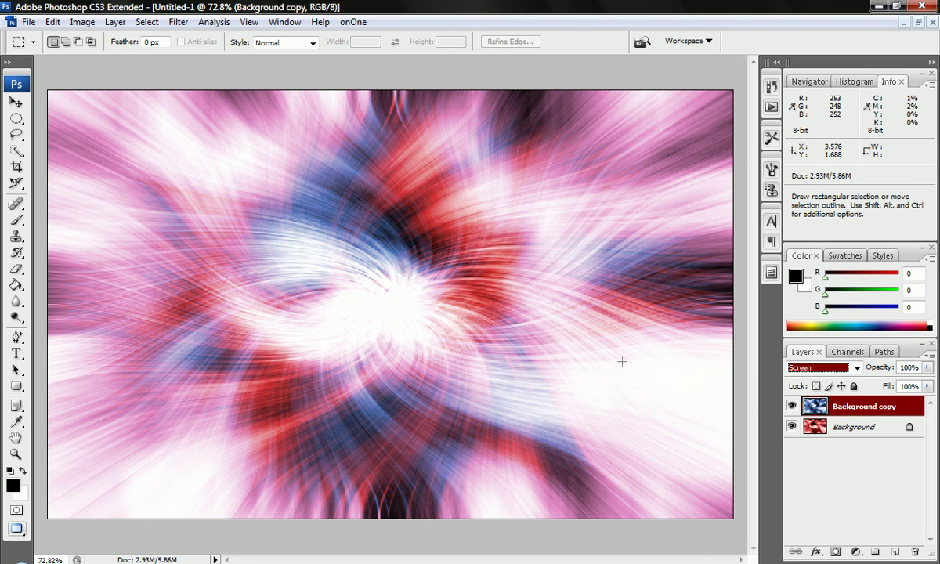
key(shift+plus)
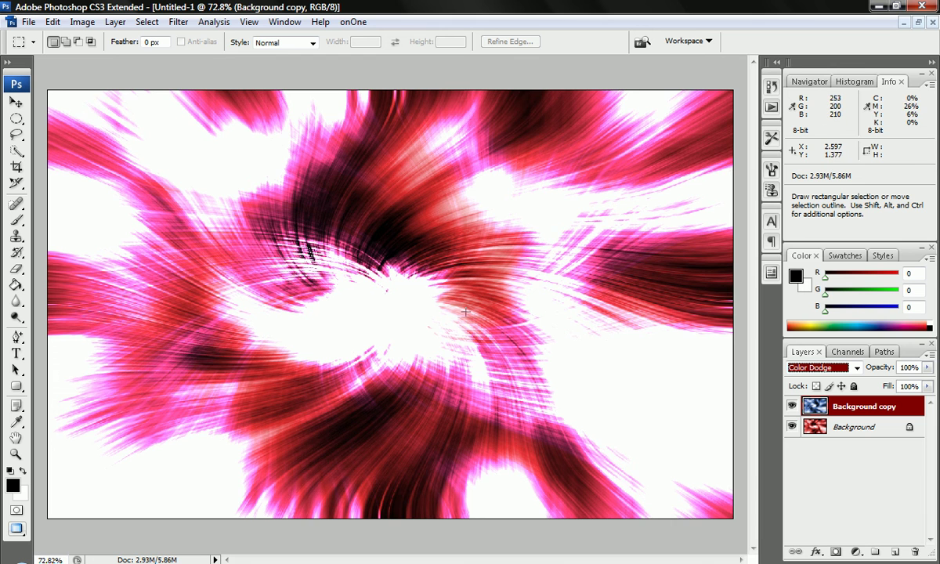
key(shift+minus)
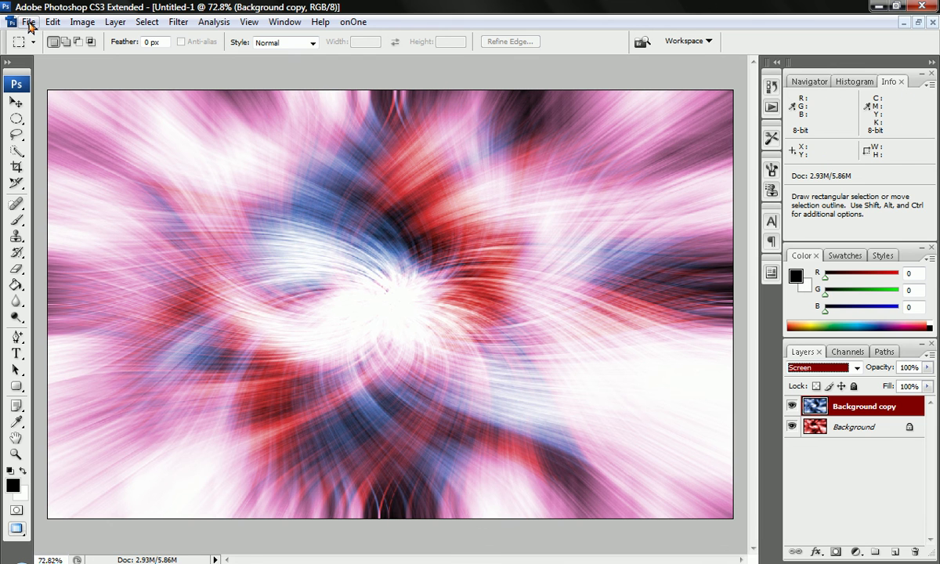